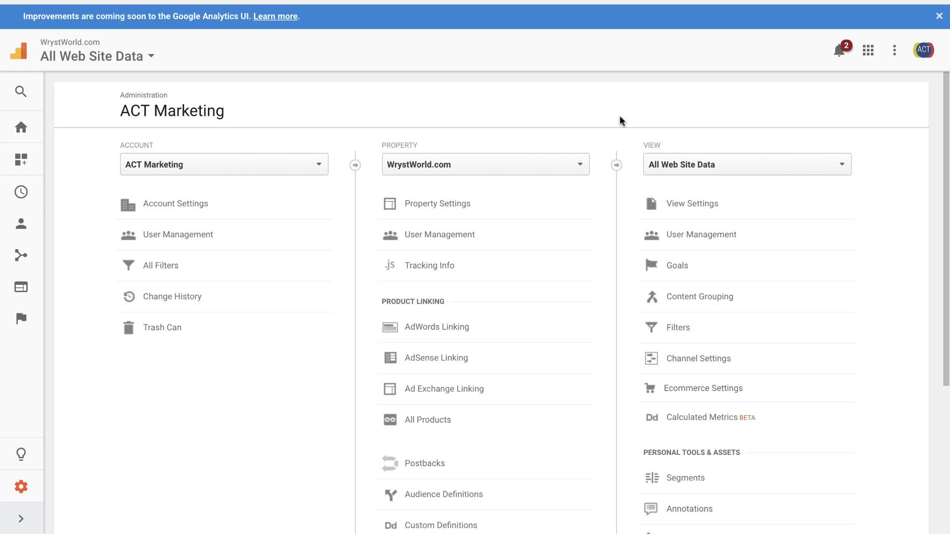
click(440, 214)
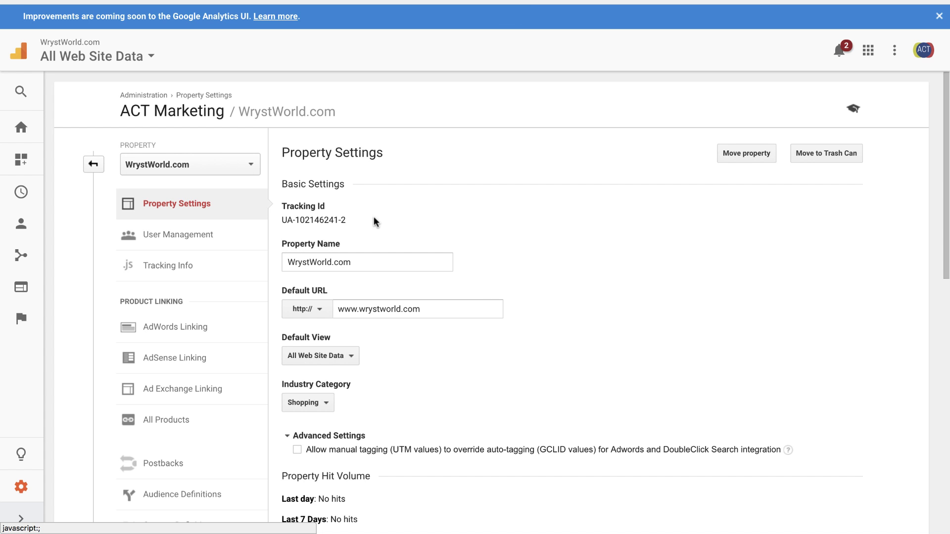
drag(346, 220, 281, 221)
key(ctrl+c)
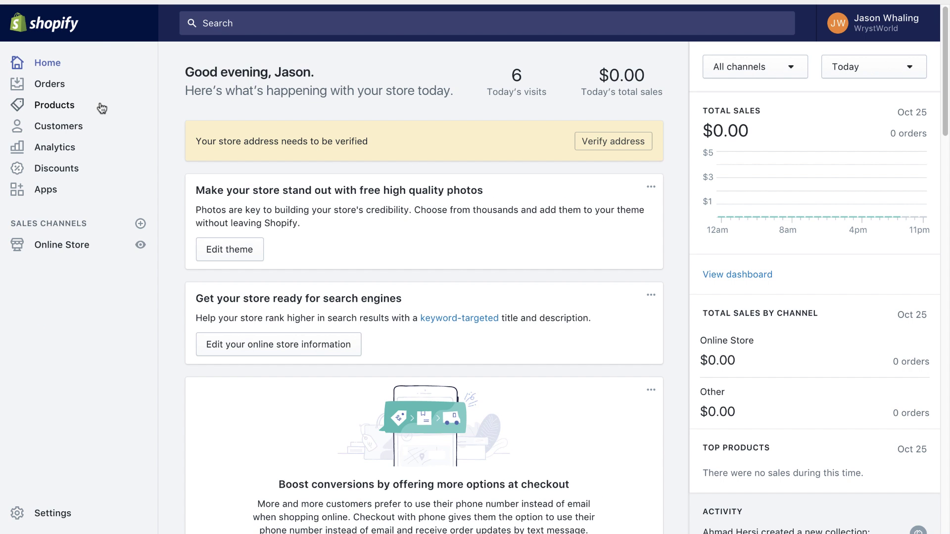
click(64, 251)
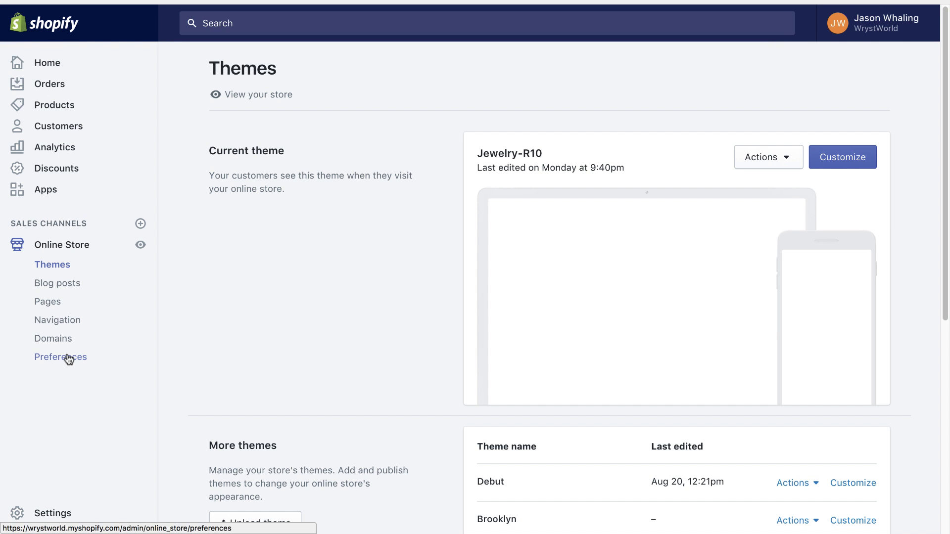
click(68, 359)
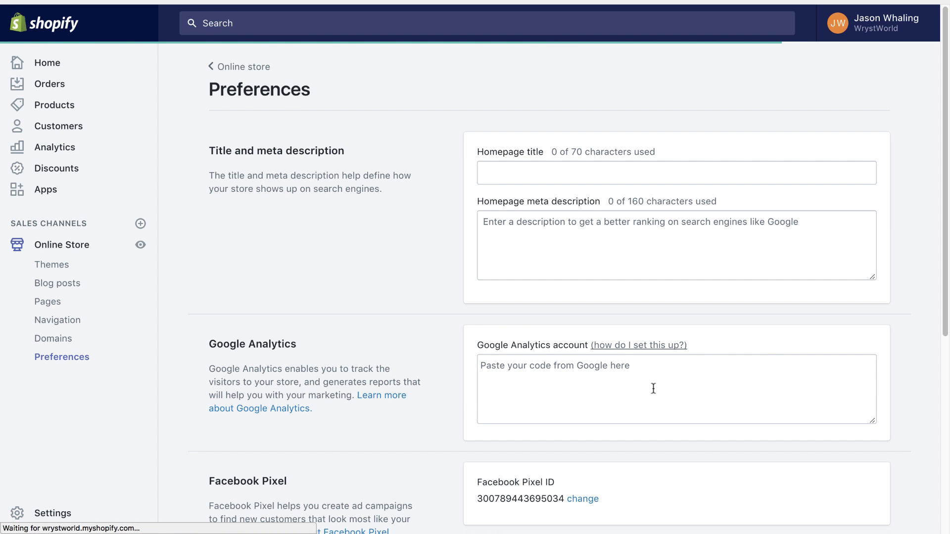
click(587, 375)
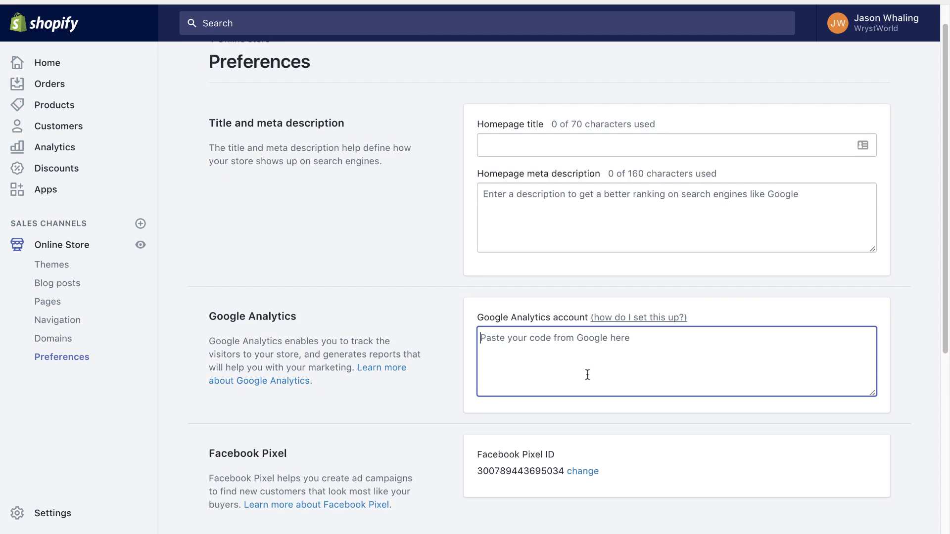
scroll(587, 376, down, 2)
key(ctrl+v)
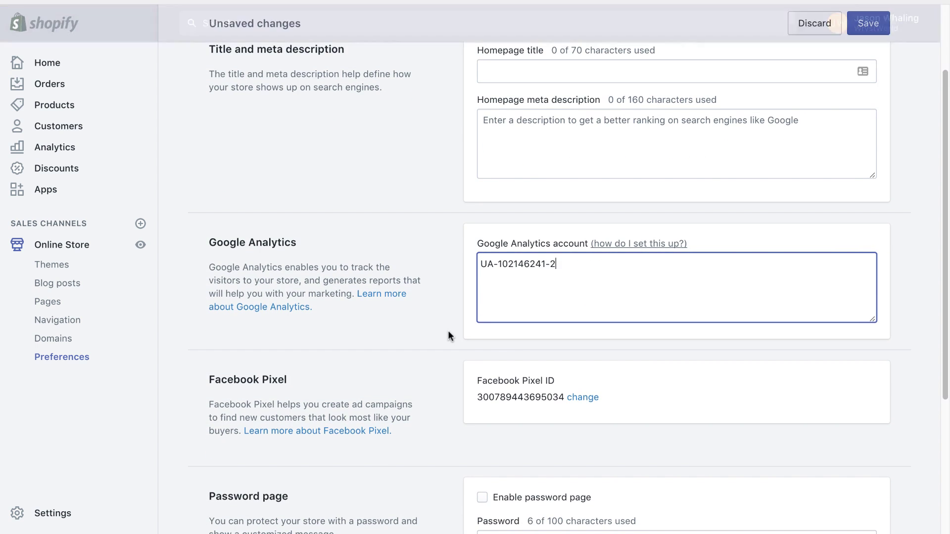
click(875, 20)
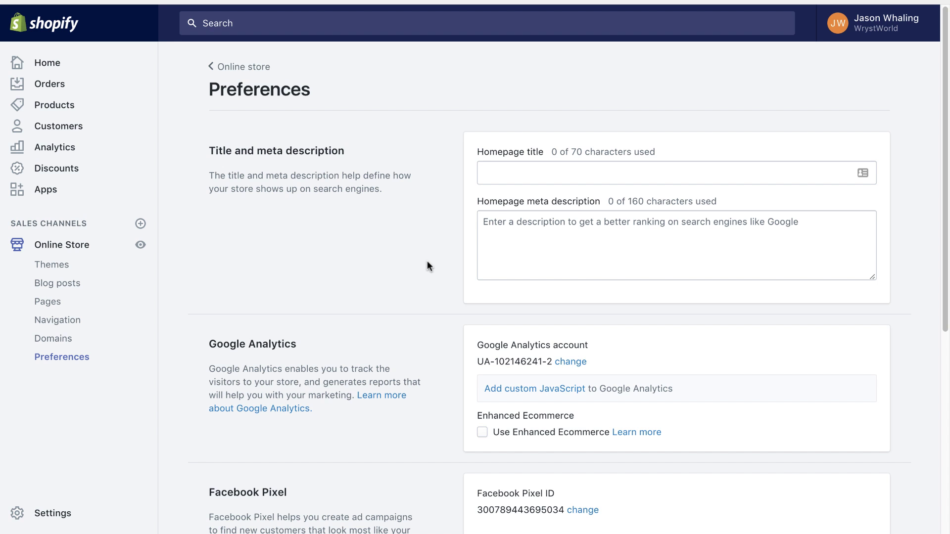
scroll(426, 260, down, 2)
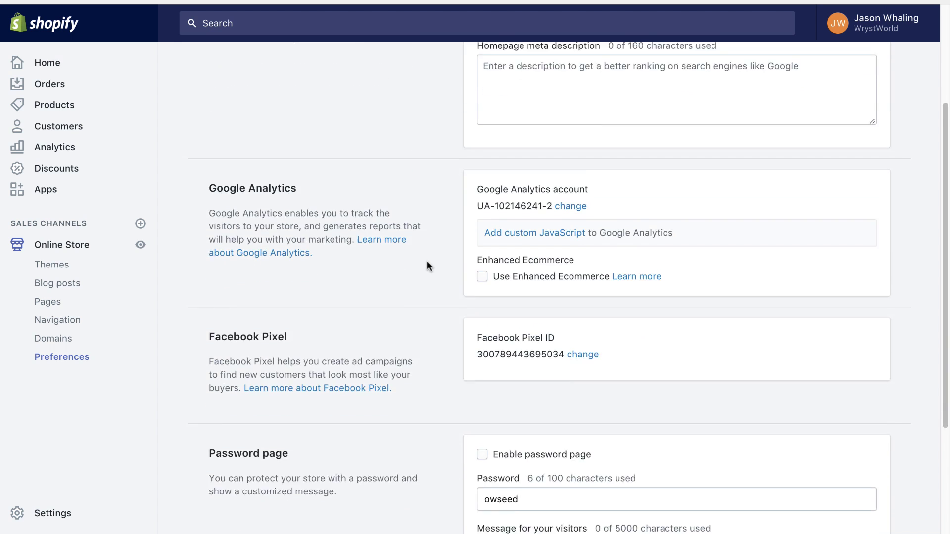
scroll(427, 261, up, 2)
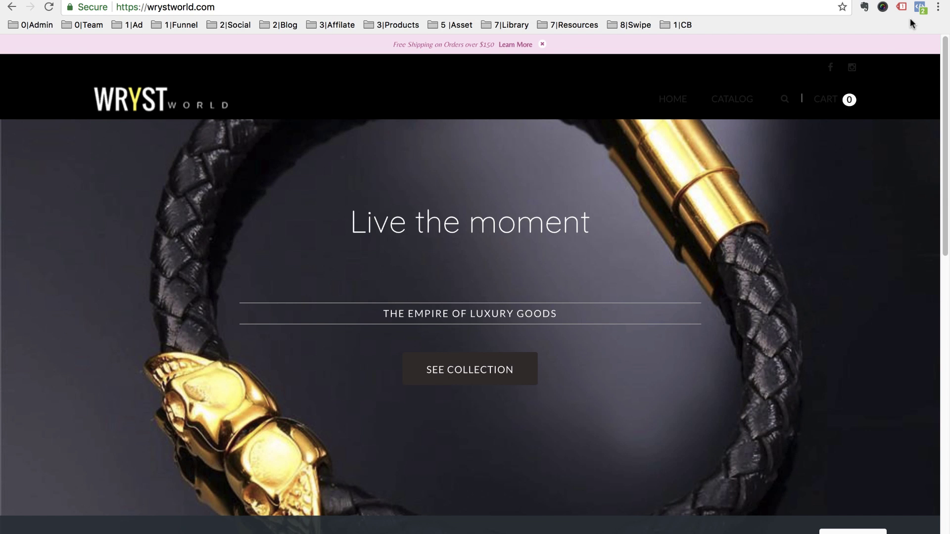
click(902, 9)
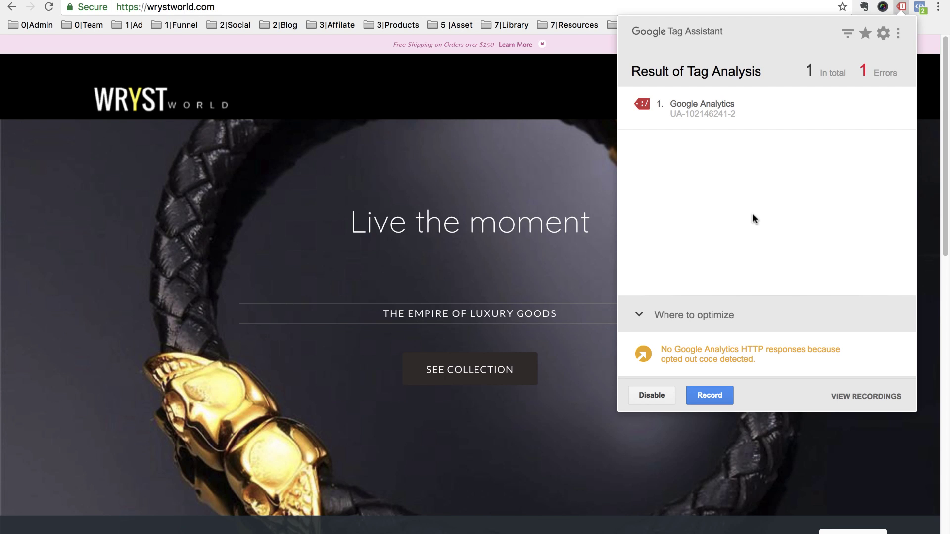
mouse_move(710, 124)
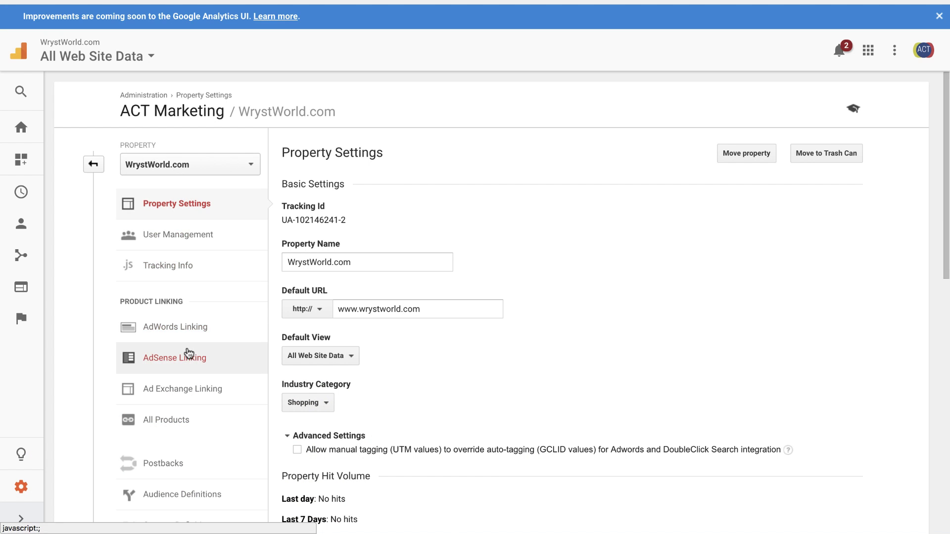
Start a new AdWords link group from the property's AdWords Linking page.
scroll(187, 354, down, 3)
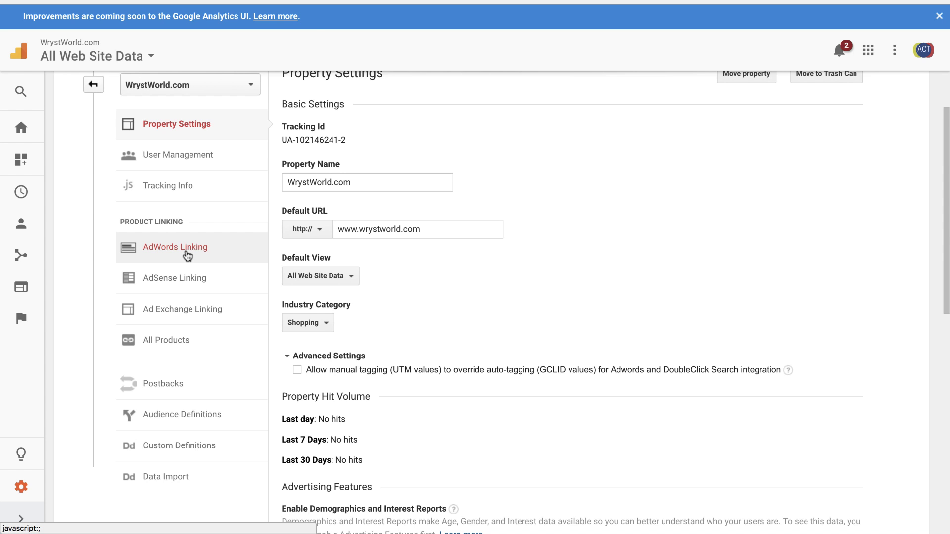
click(187, 254)
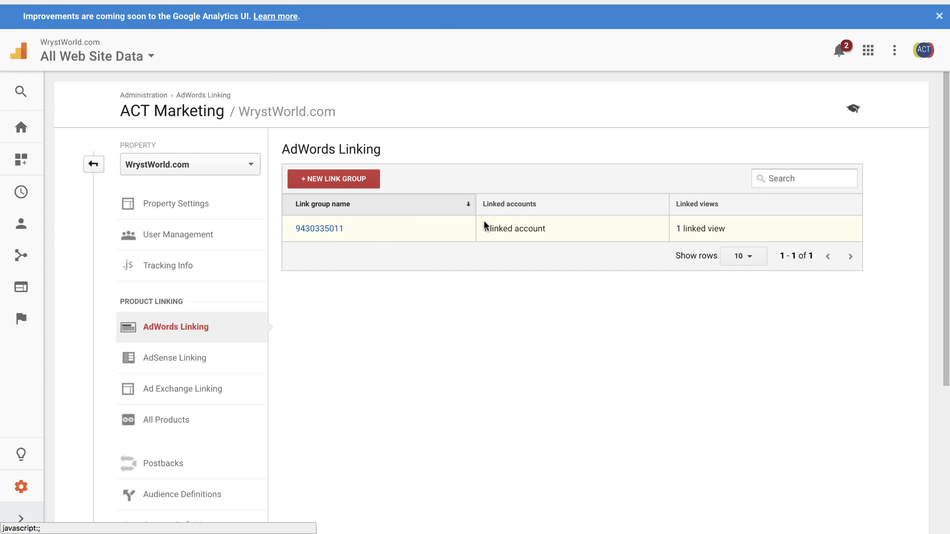
click(360, 183)
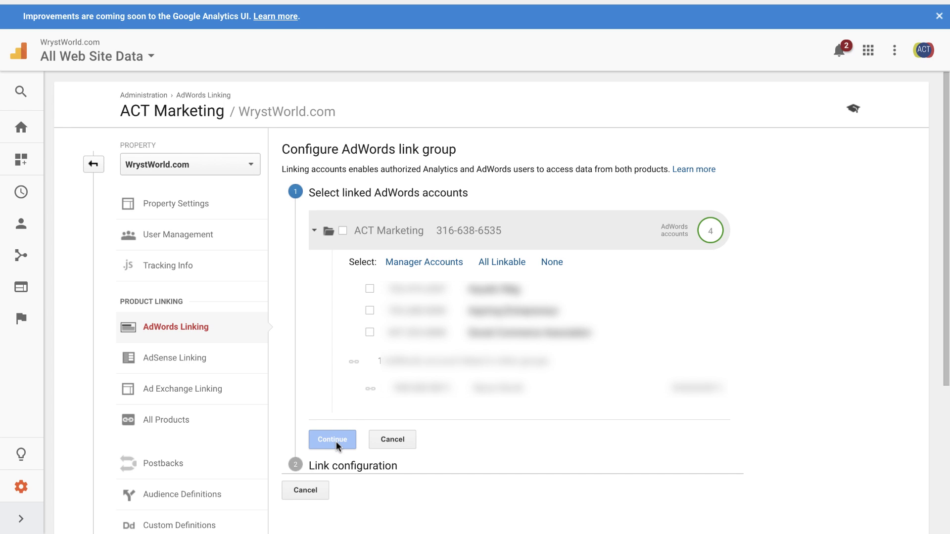
Cancel the link group setup and open AdWords' Google Analytics linked-account details.
click(307, 490)
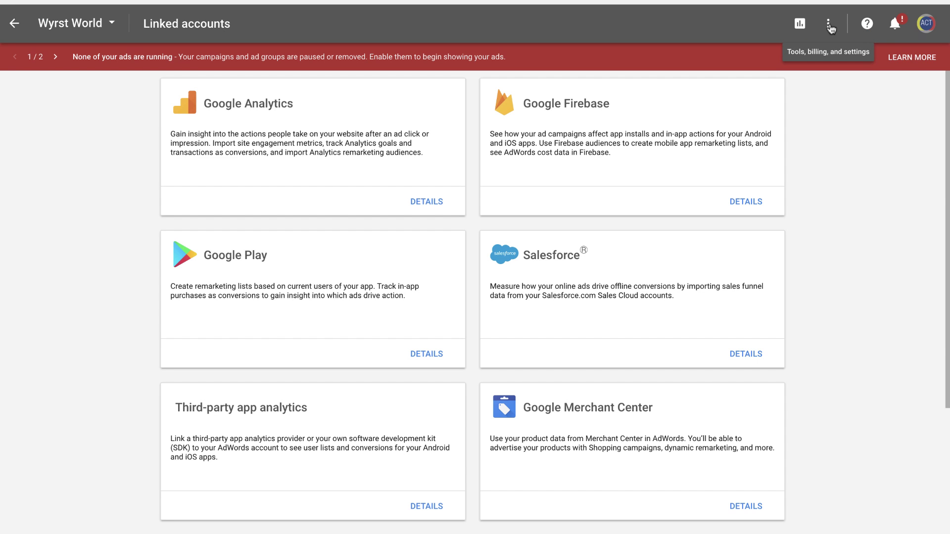
click(829, 24)
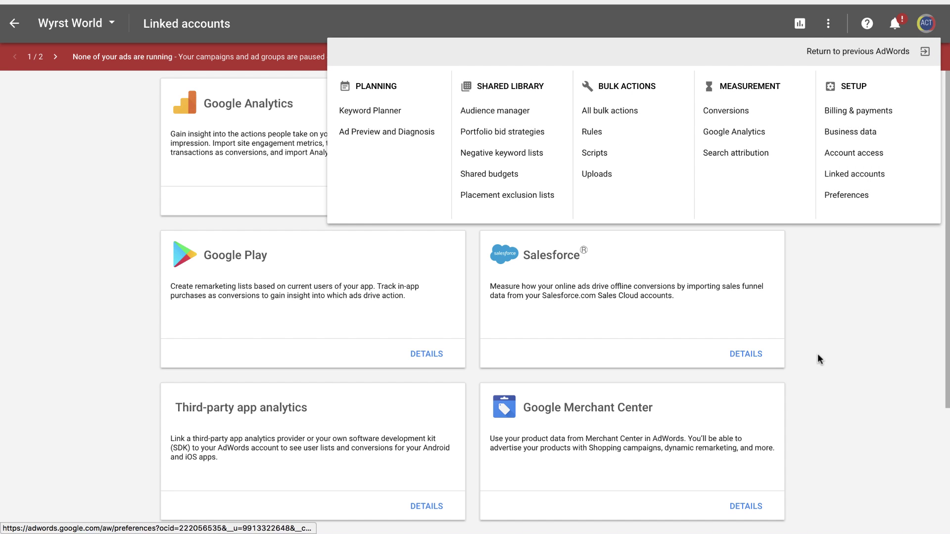
click(691, 349)
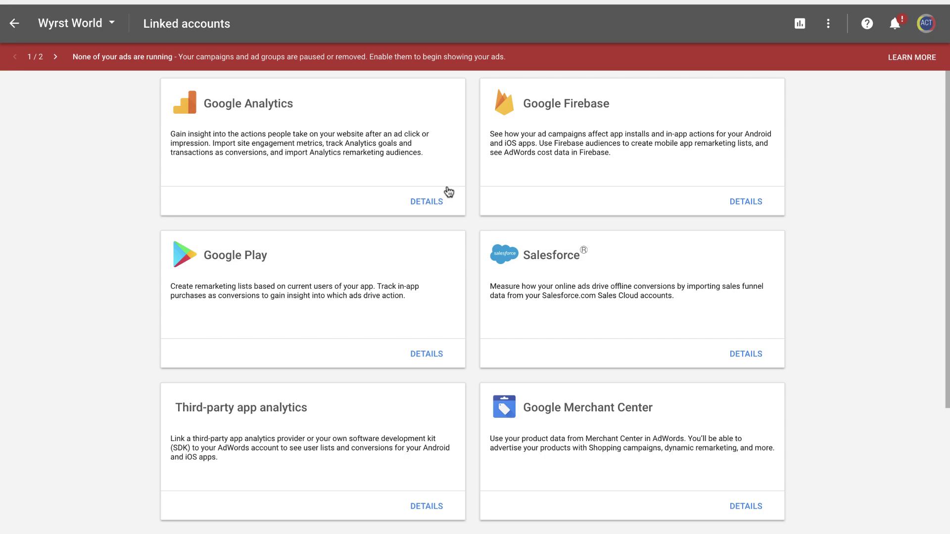
click(427, 203)
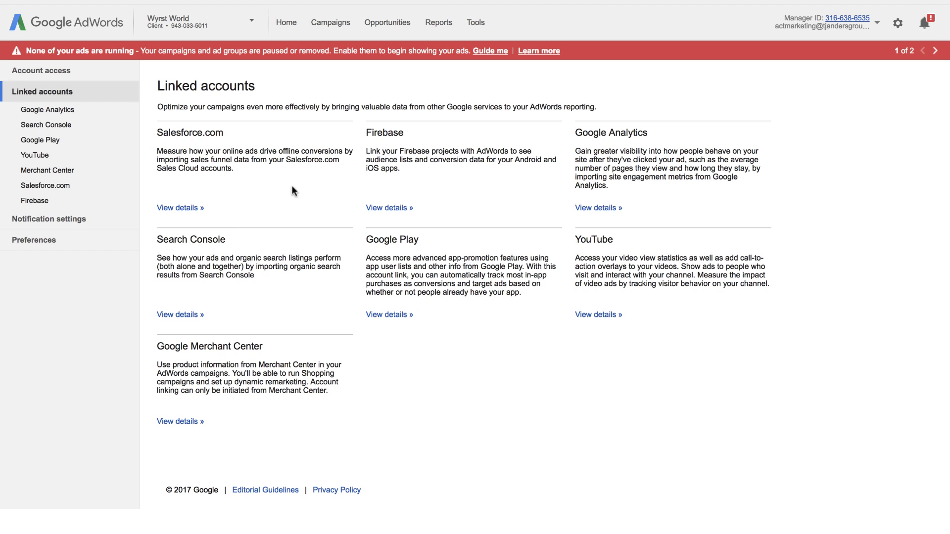
click(895, 26)
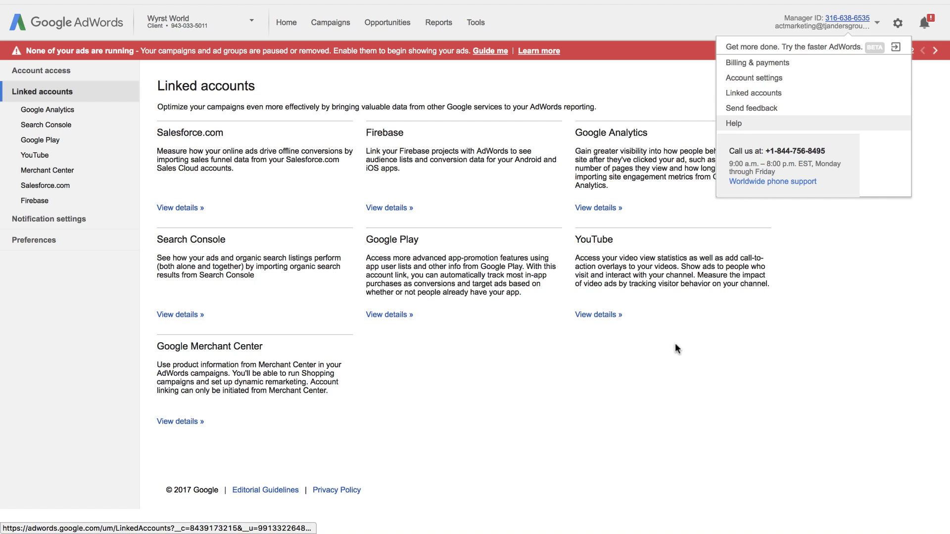
click(661, 435)
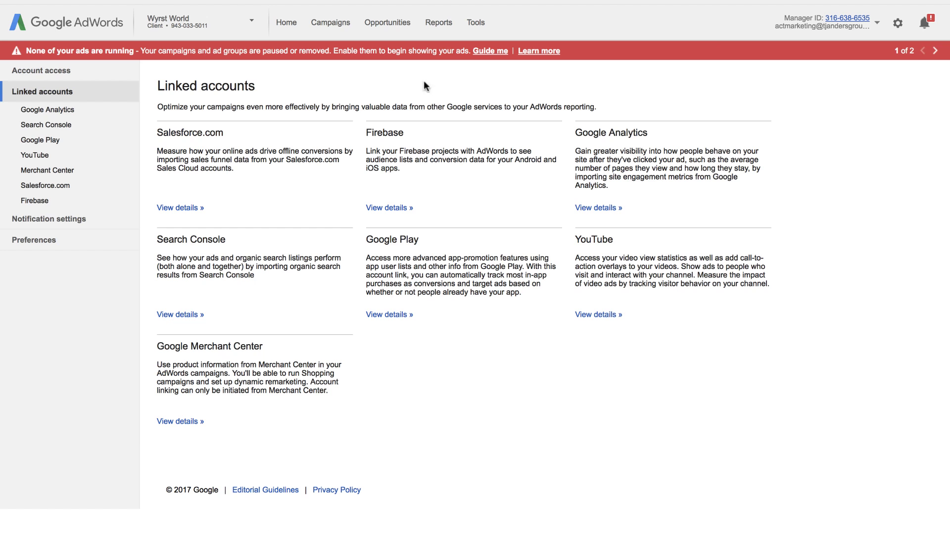
click(601, 211)
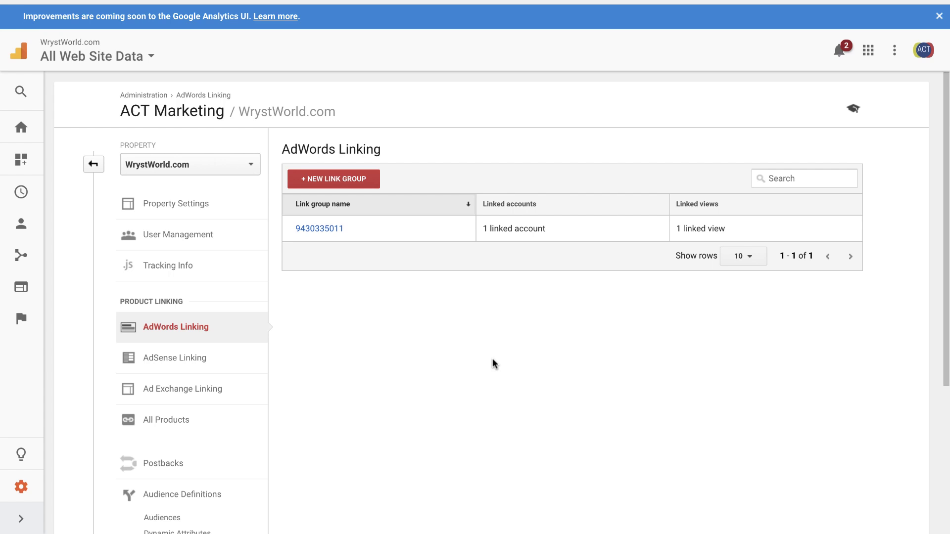
Open Audiences under Audience Definitions in the WrystWorld.com property admin.
scroll(492, 360, down, 2)
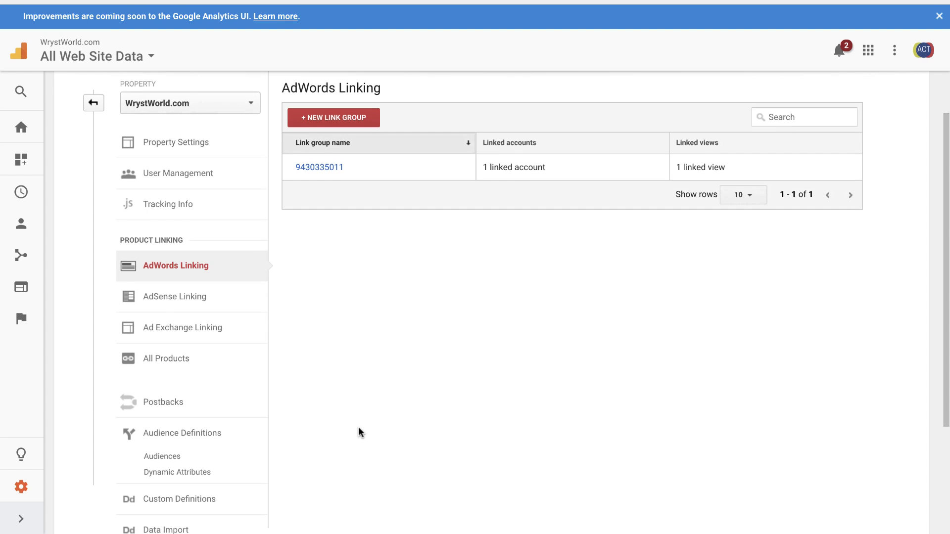
scroll(358, 426, down, 1)
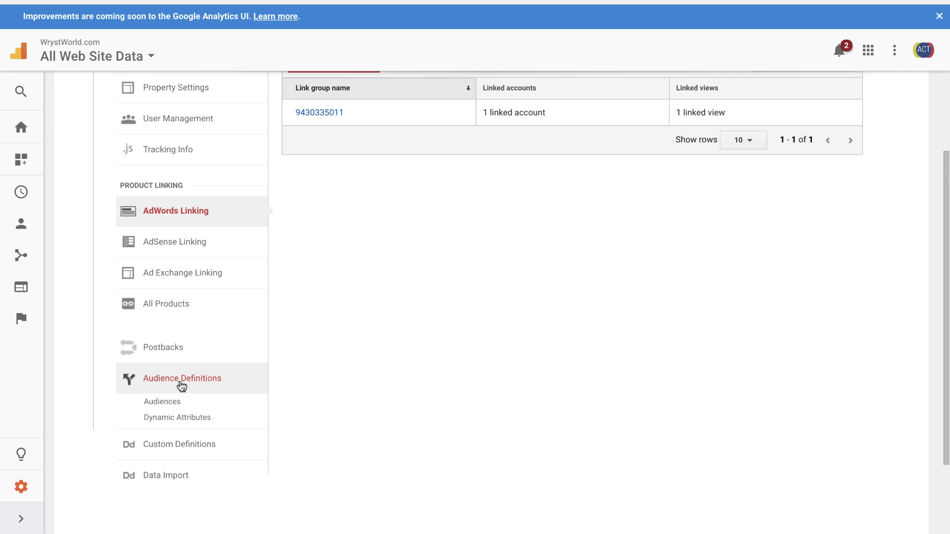
click(161, 403)
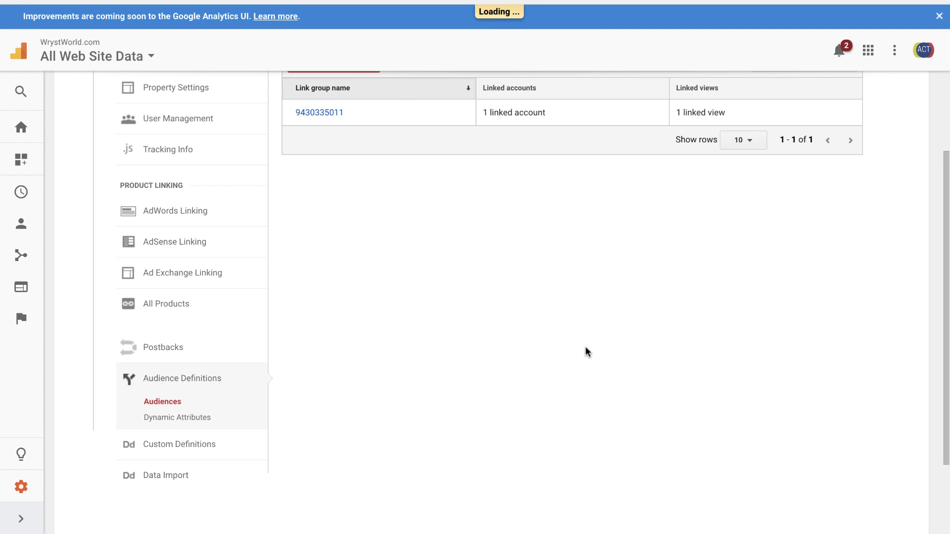
scroll(585, 351, up, 1)
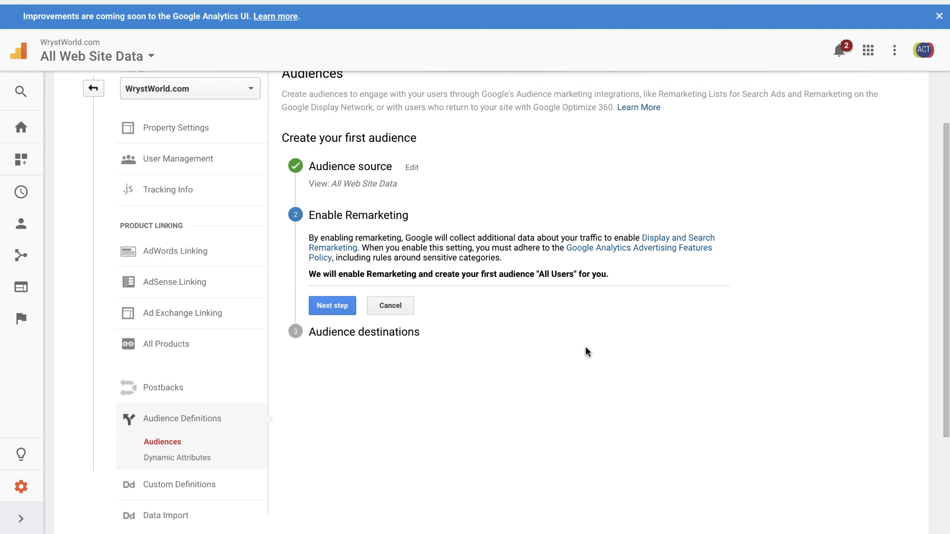
scroll(586, 352, up, 2)
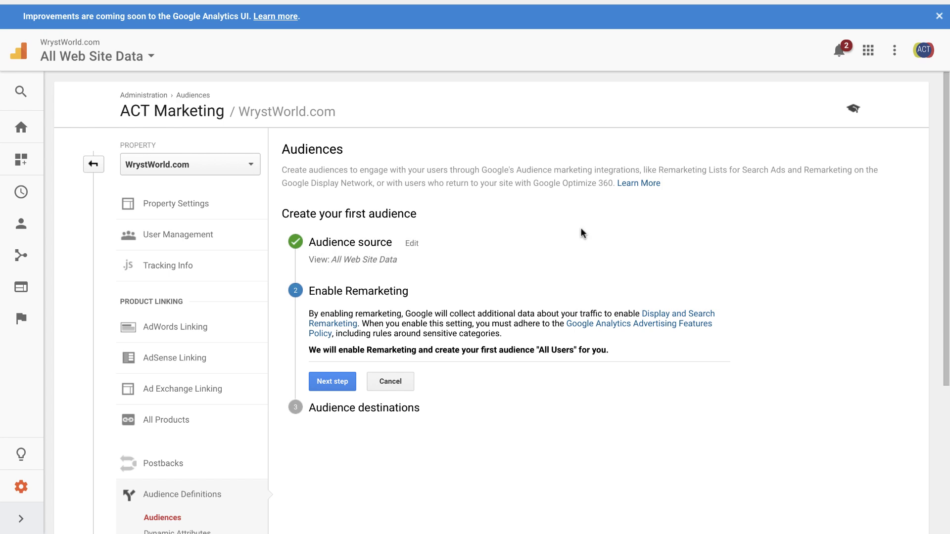
Enable remarketing, add the linked AdWords account as destination, and publish All Users.
click(331, 382)
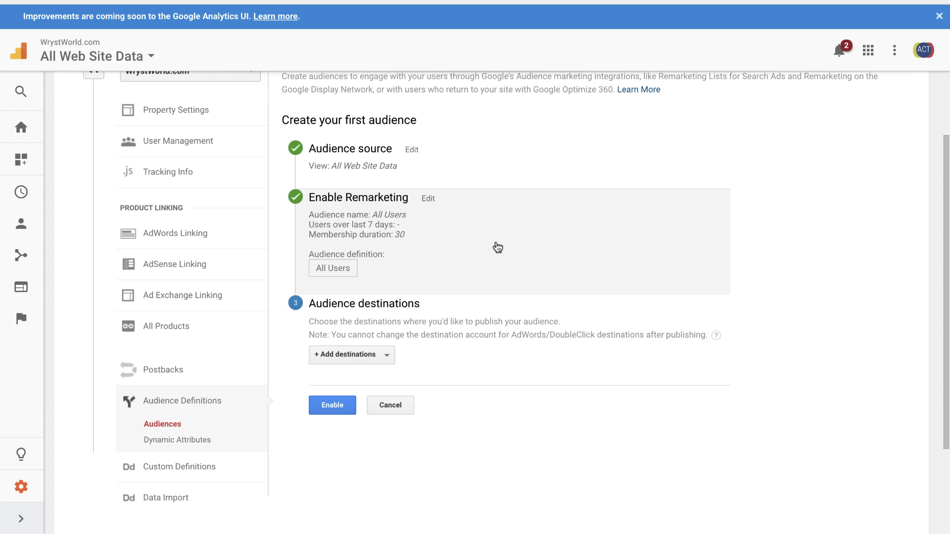
click(388, 360)
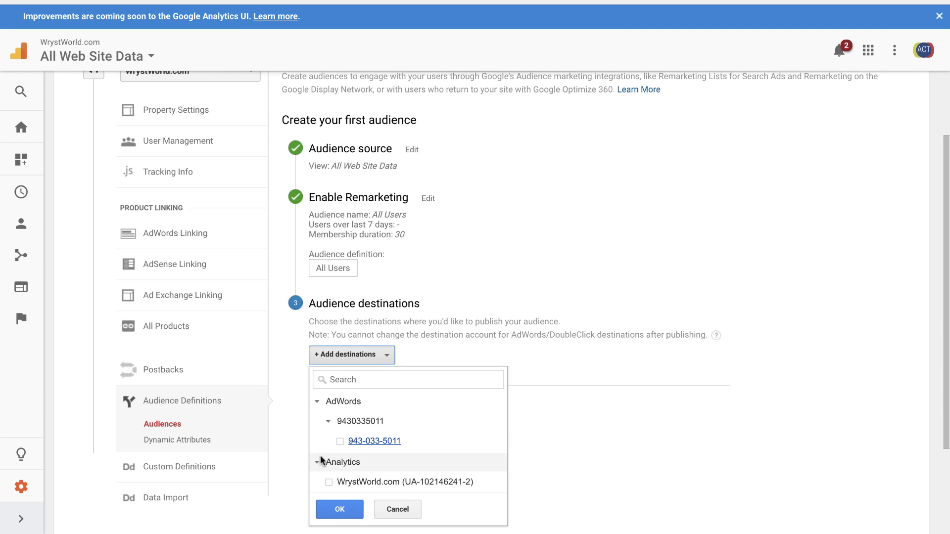
click(340, 442)
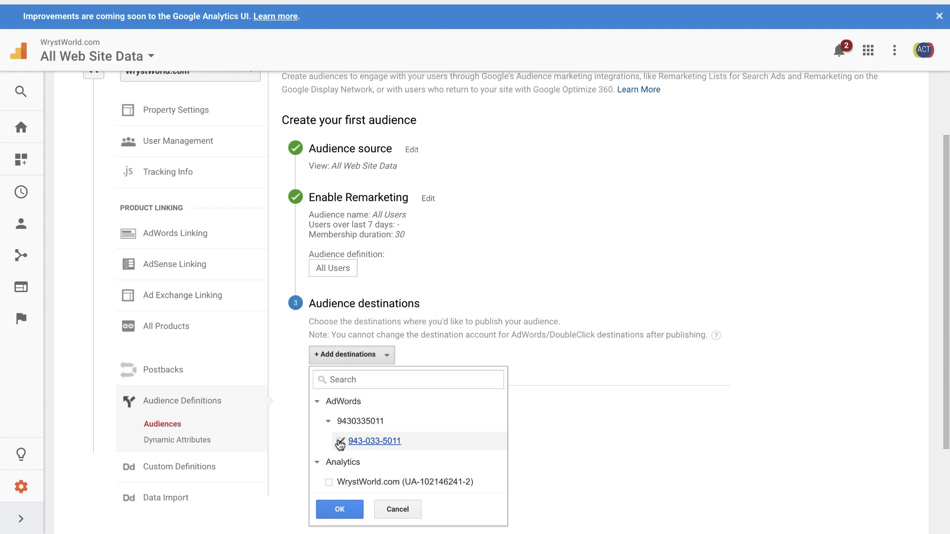
click(339, 510)
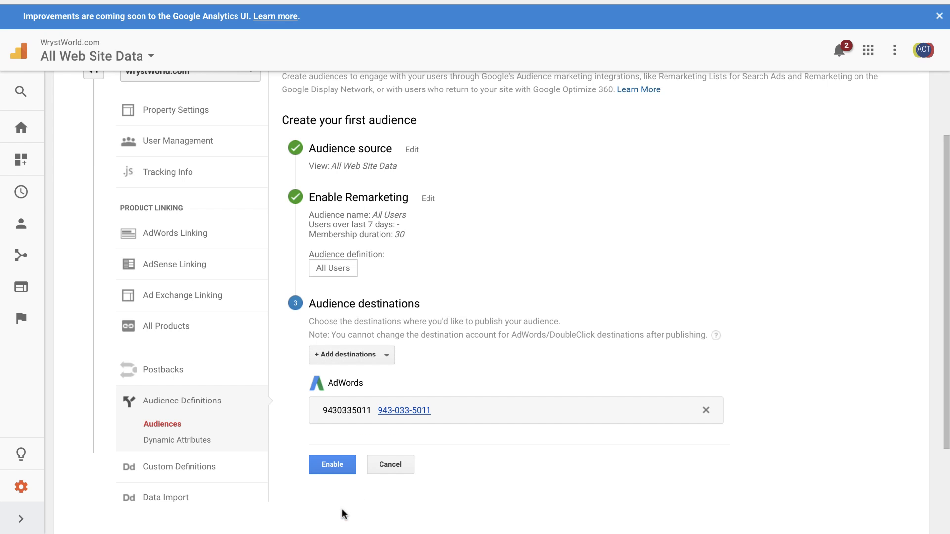
click(332, 467)
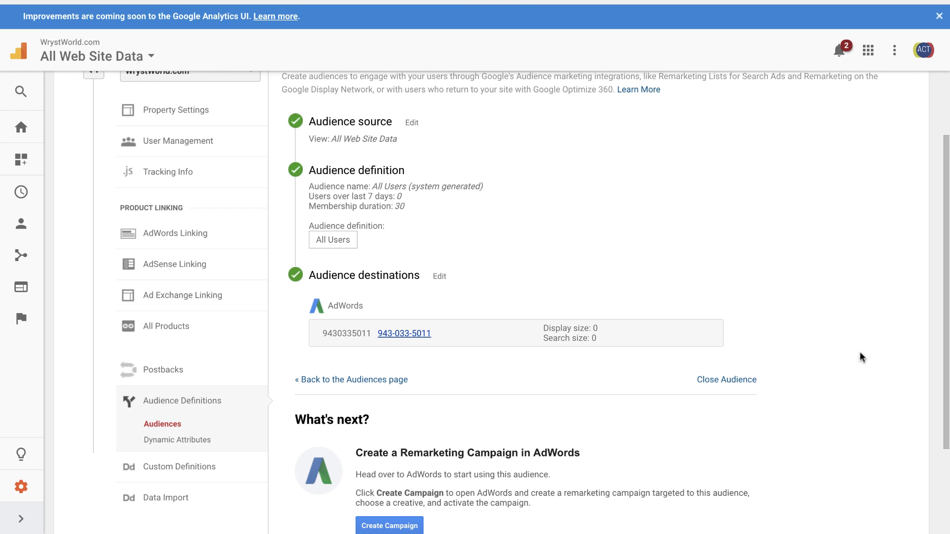
scroll(837, 294, down, 3)
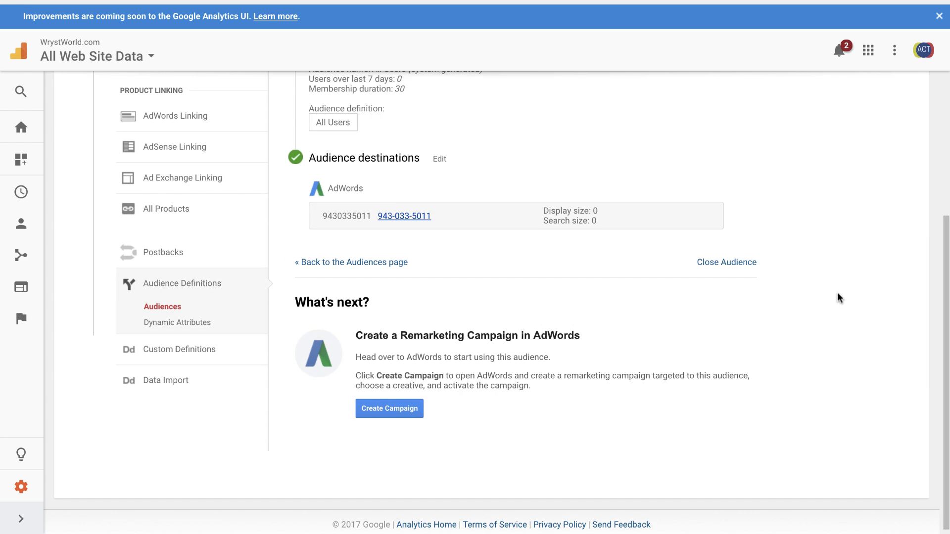
scroll(838, 296, up, 5)
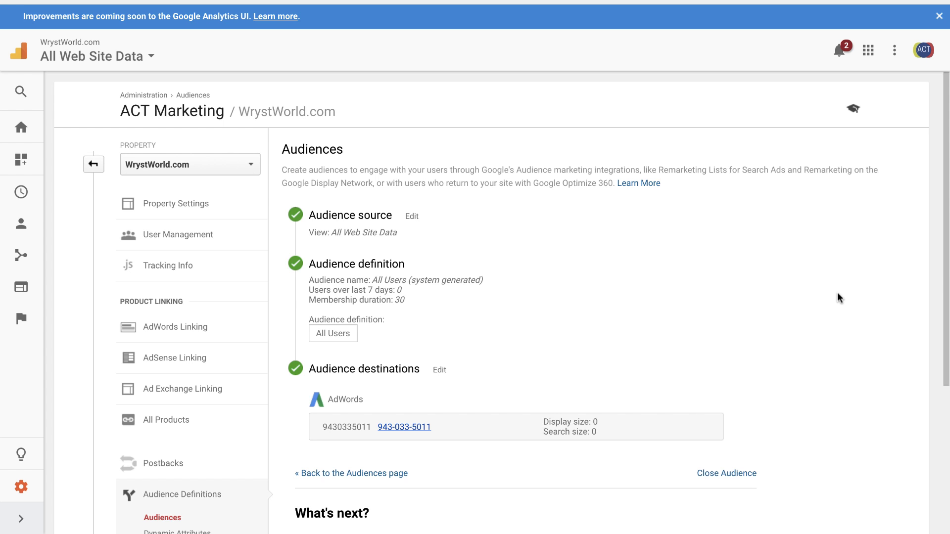
scroll(839, 298, down, 1)
scroll(837, 293, down, 4)
scroll(837, 293, up, 4)
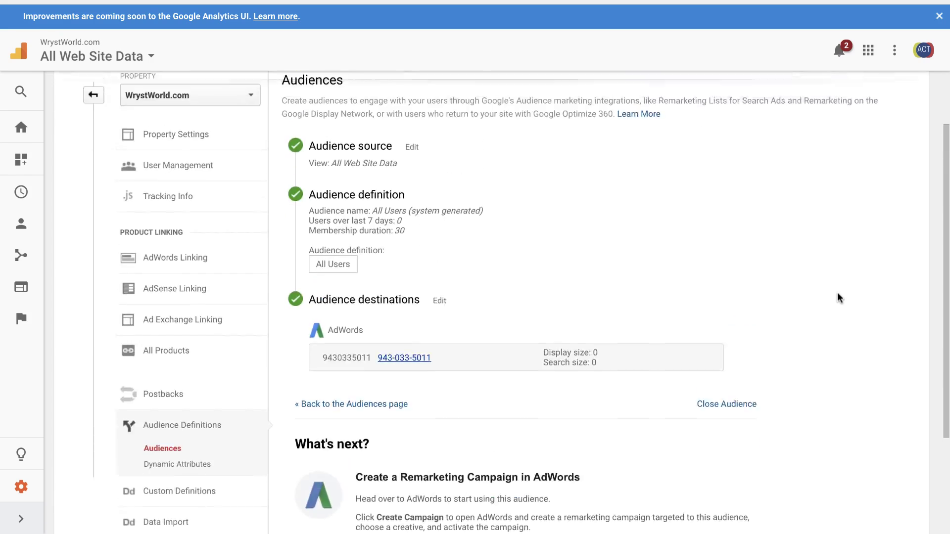